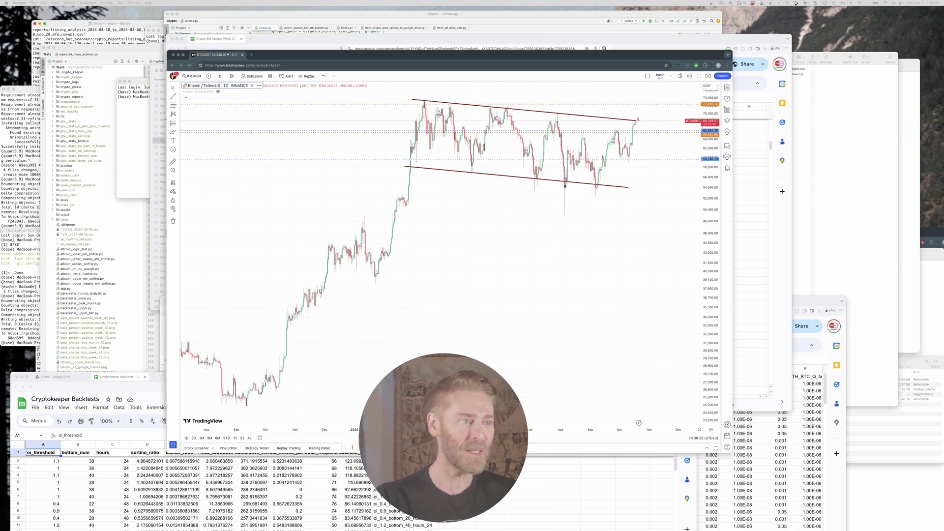
Zoom the BTCUSDT daily chart in on the 2024 price action and its two channel trendlines.
scroll(576, 185, up, 2)
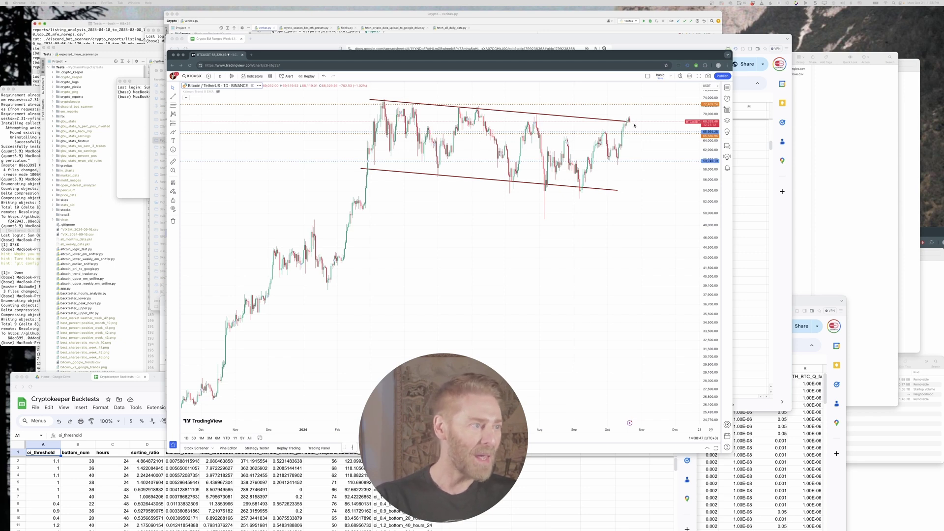
scroll(633, 124, up, 5)
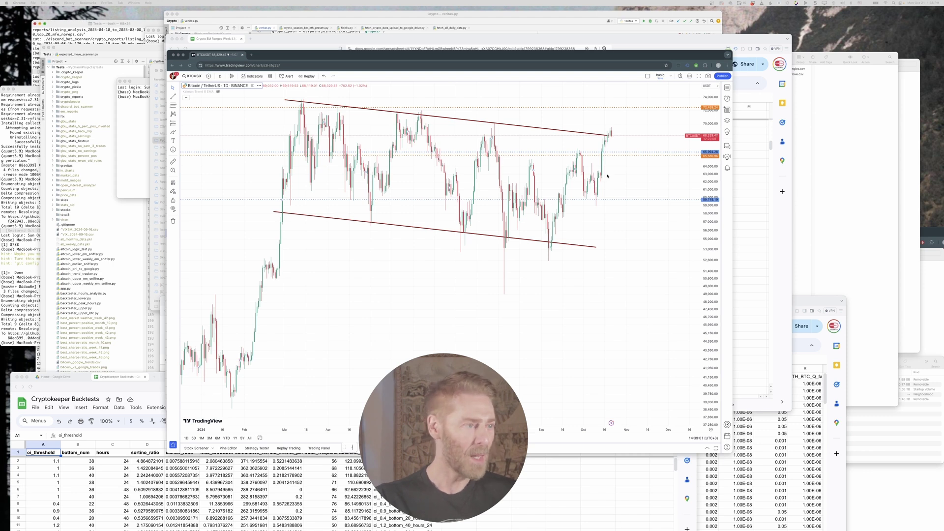
scroll(609, 167, down, 1)
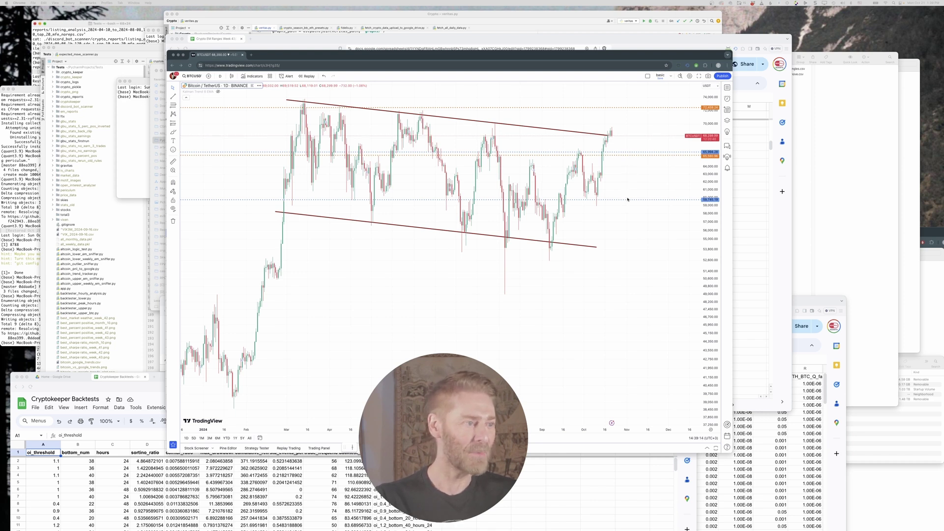
click(625, 153)
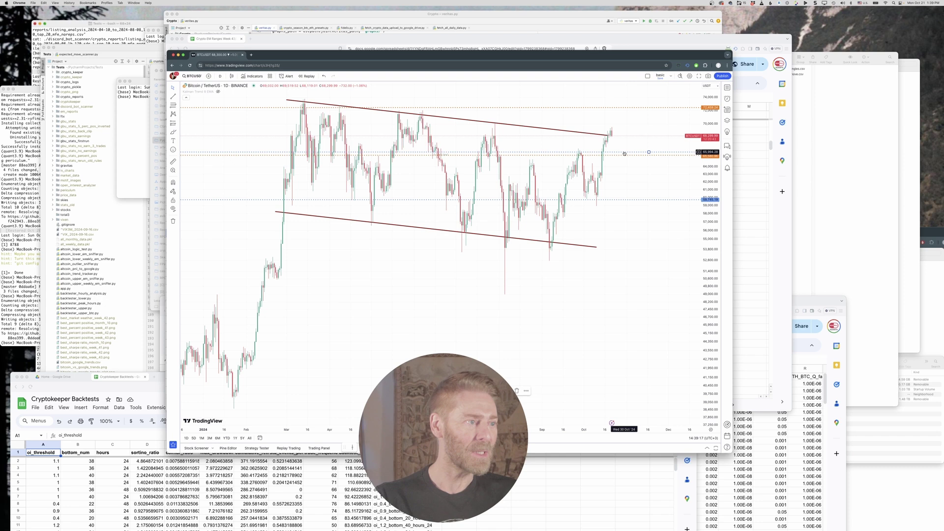
click(626, 199)
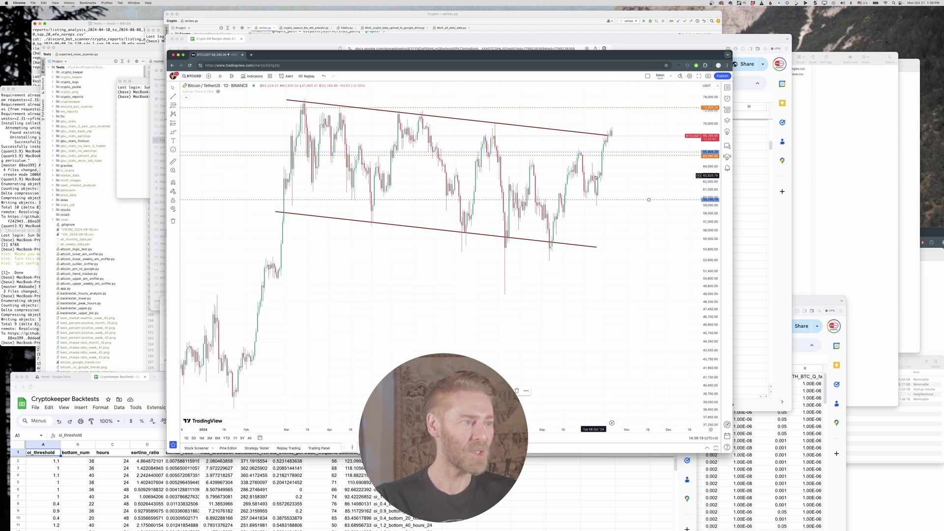
click(625, 177)
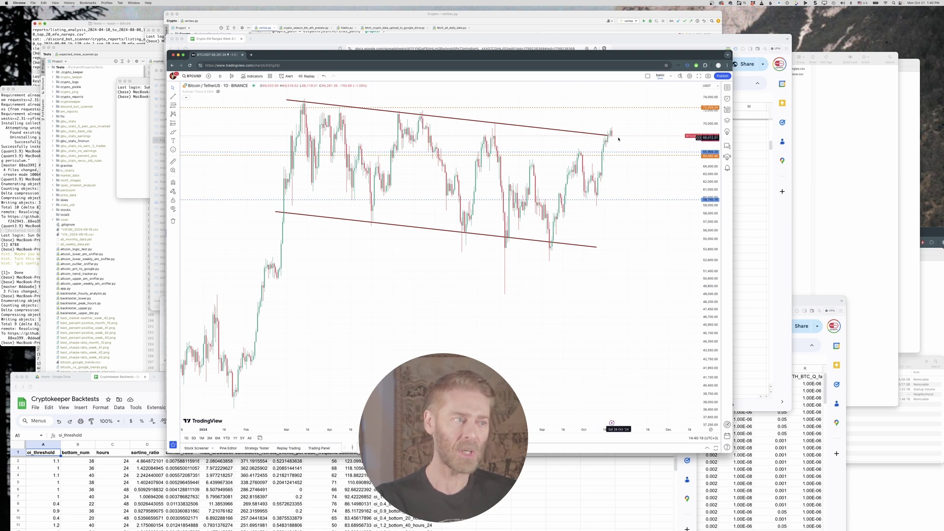
Drag the dotted horizontal level on the BTC daily chart back up to 72,459.
click(629, 107)
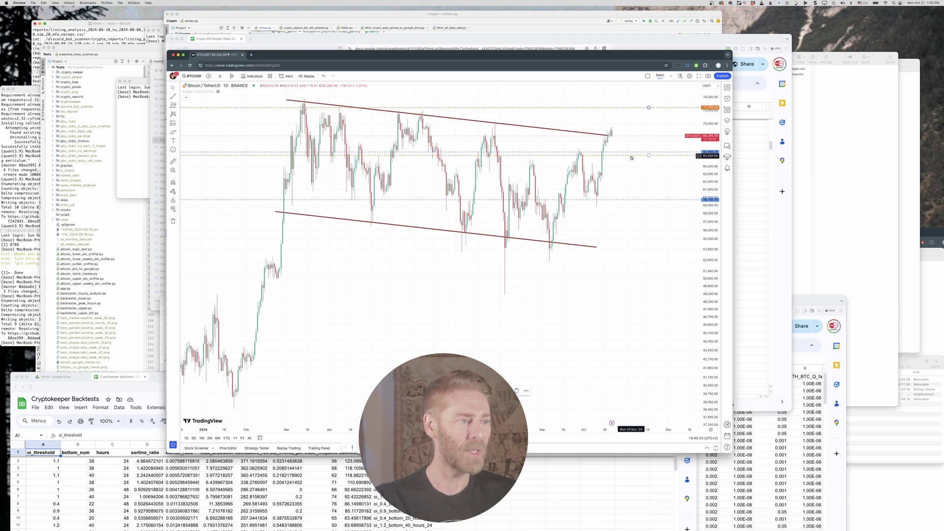
drag(631, 157, 631, 108)
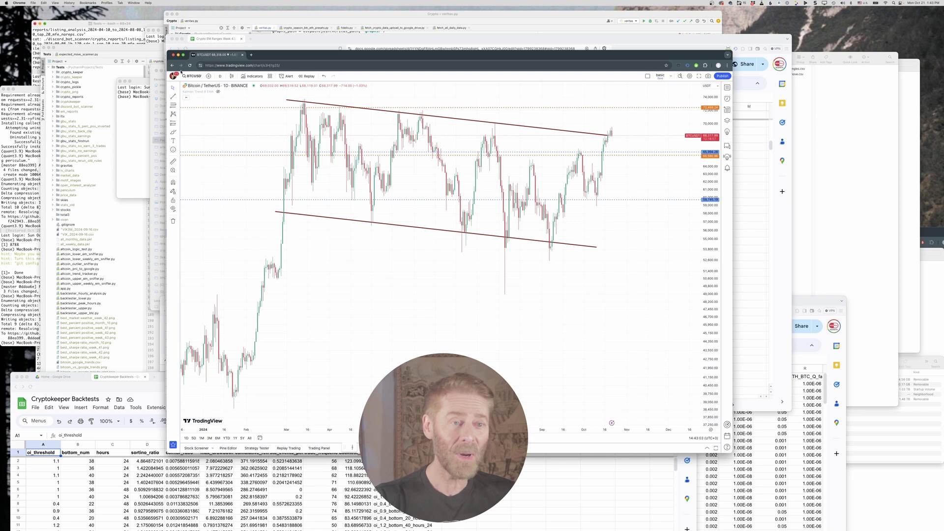
Load ETHUSDT via Symbol Search and adjust the zoom on its daily candles and levels.
click(191, 76)
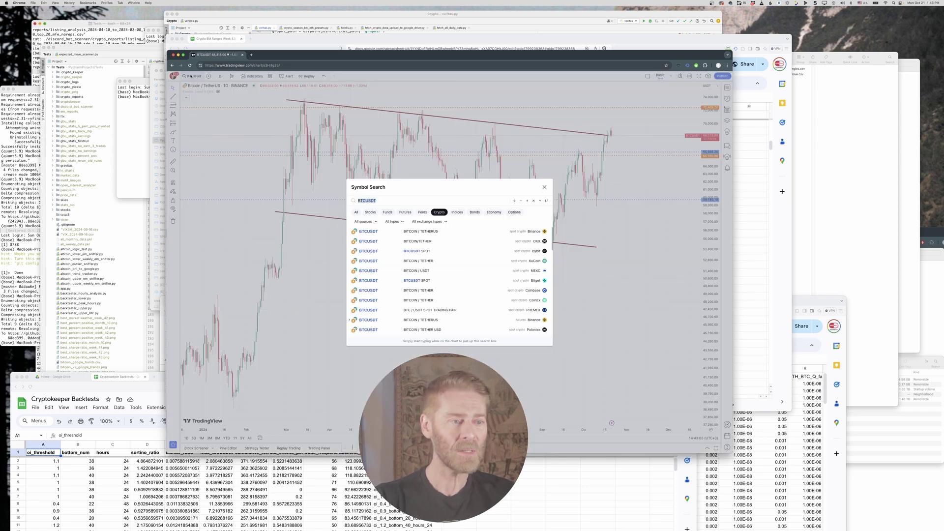
text(ETHUSDT)
key(Return)
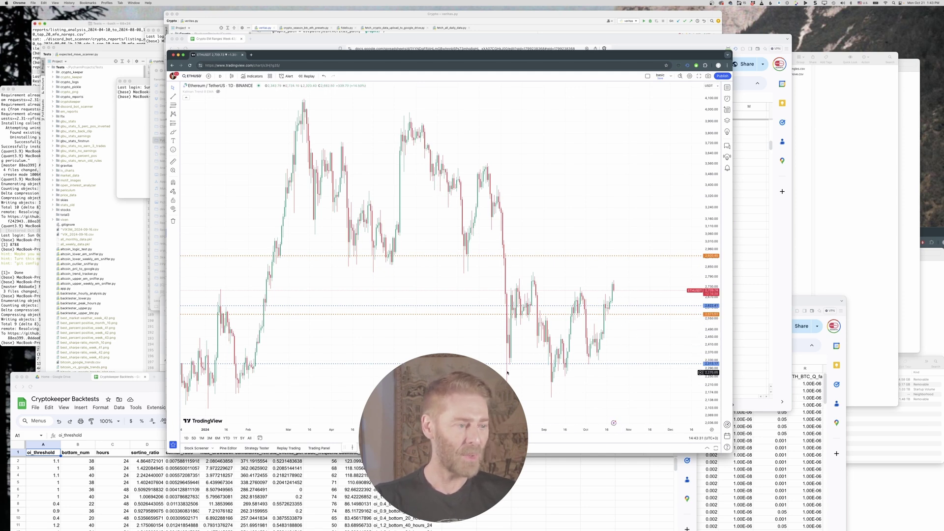
scroll(610, 364, down, 2)
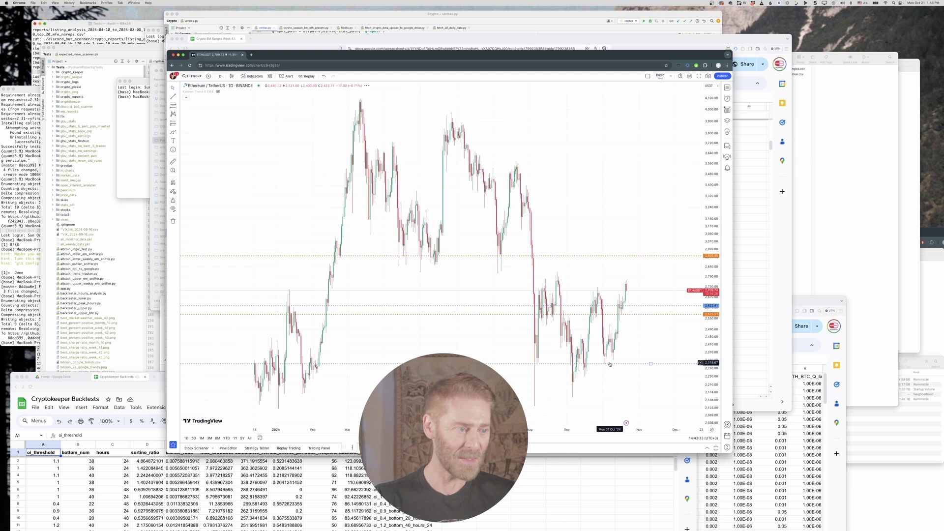
scroll(610, 364, down, 2)
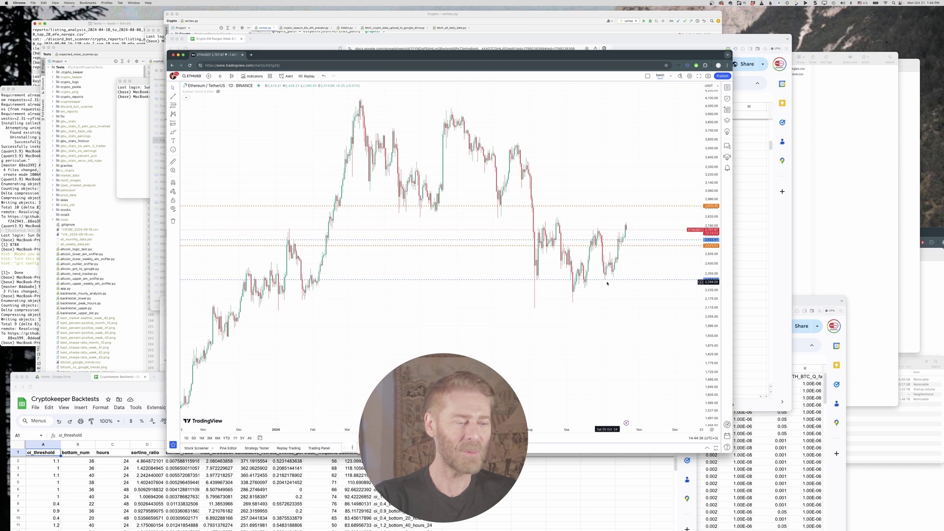
scroll(616, 265, up, 1)
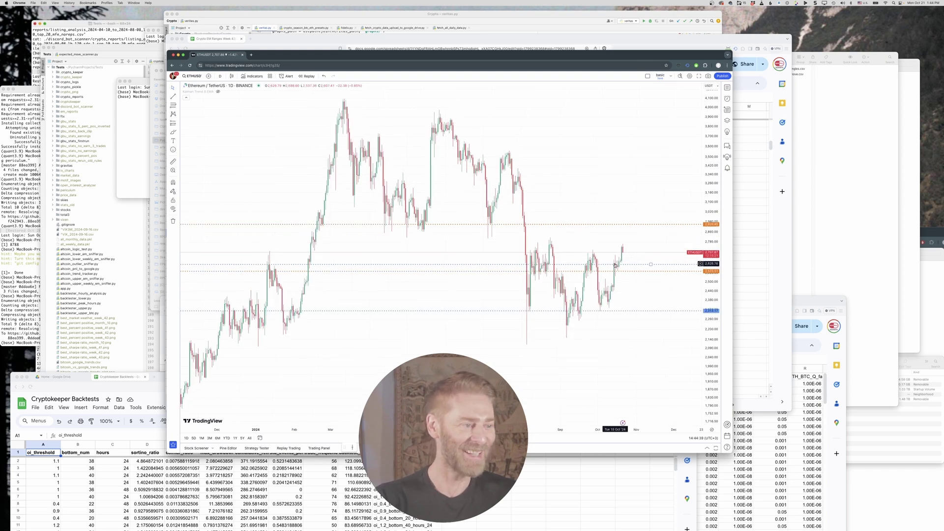
scroll(616, 265, down, 2)
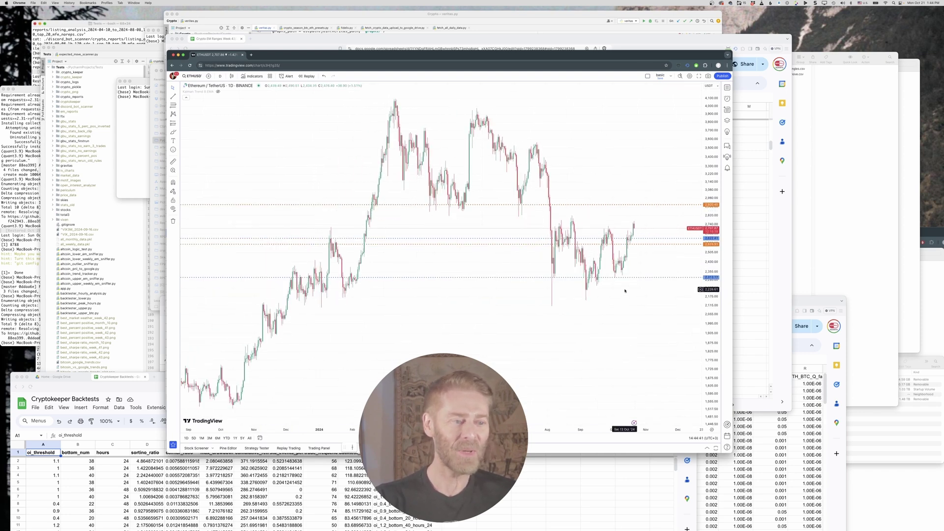
scroll(635, 273, up, 1)
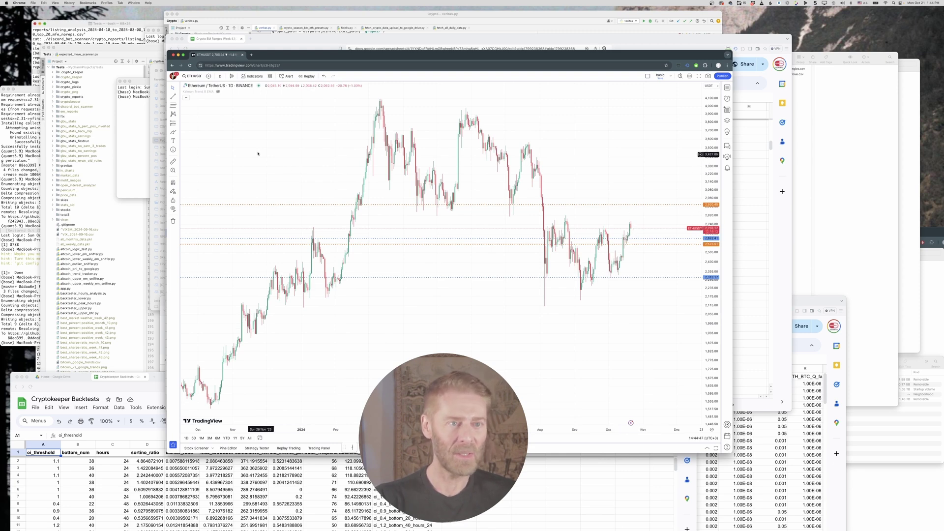
Switch the chart to ETHBTC through Symbol Search.
click(197, 77)
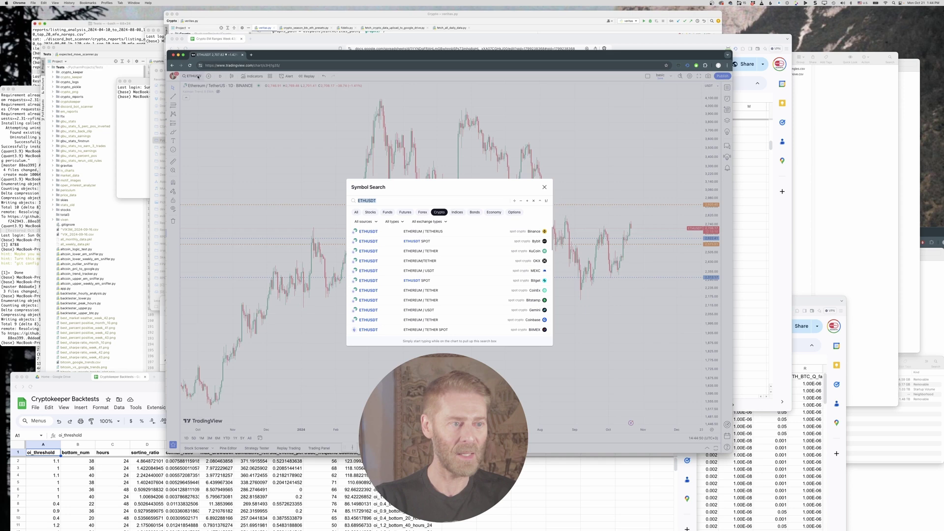
text(ETHBU)
key(BackSpace)
text(T)
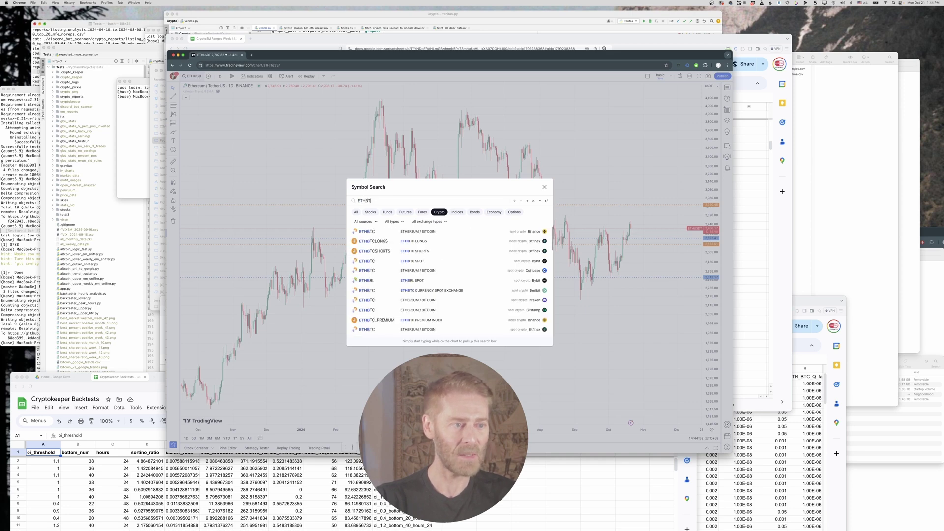
text(C)
key(Return)
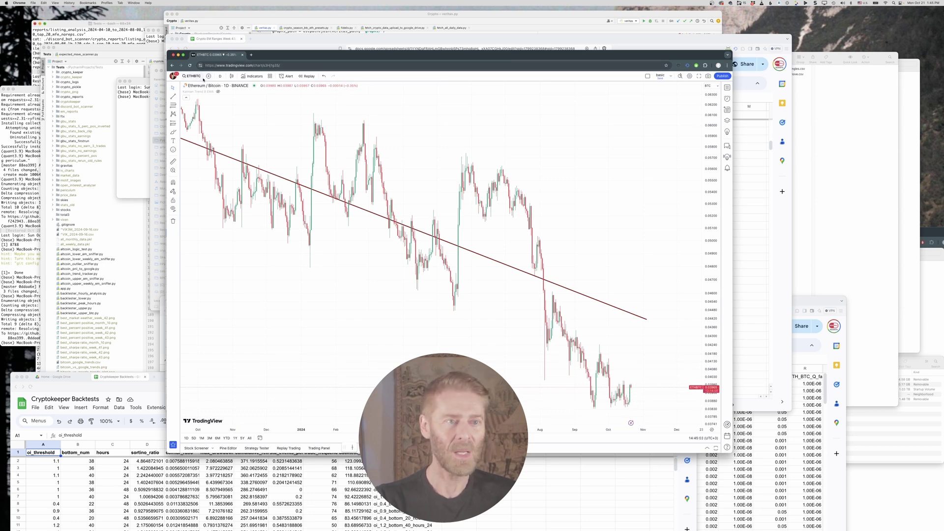
Return to the ETHUSDT chart and move the window aside to reveal the Crypto EM Ranges sheet.
click(197, 78)
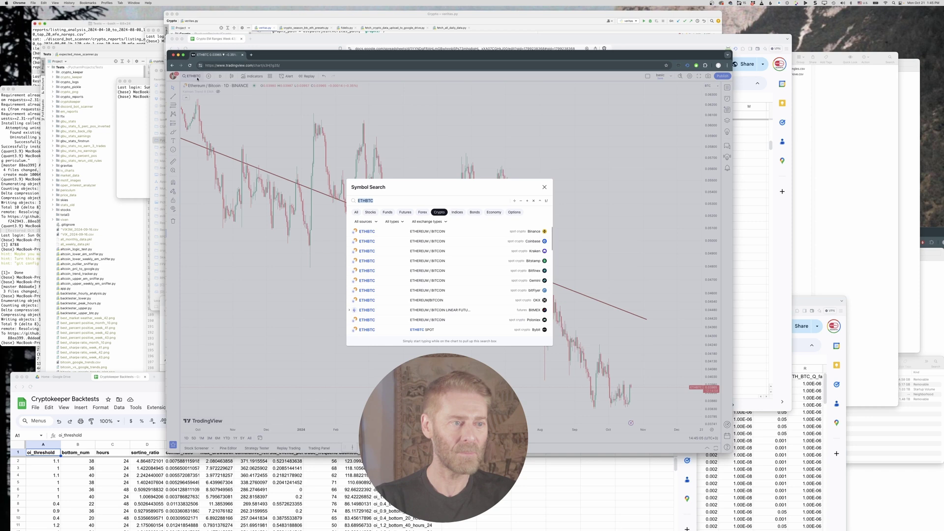
text(ETHUSDT)
key(Return)
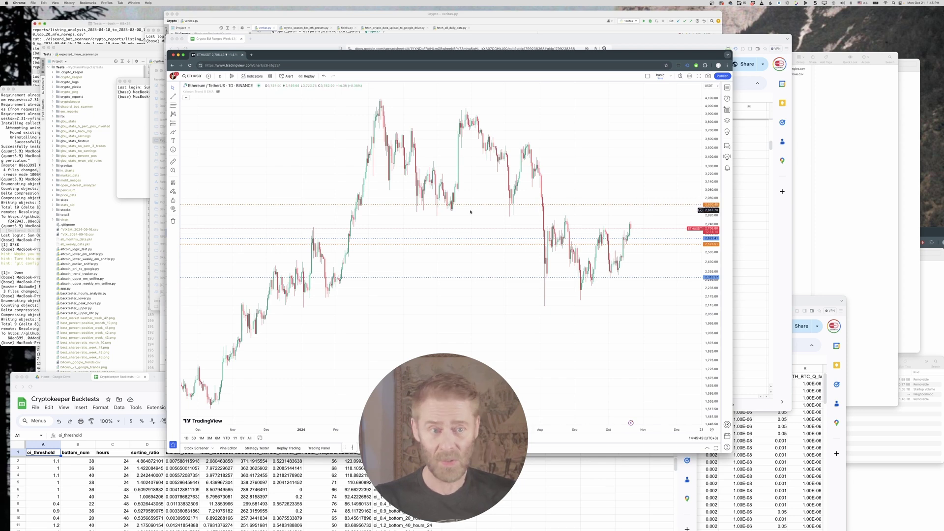
drag(302, 57, 386, 59)
Check BTC/USDT's weekly expected moves 72459.24 and 65580.96 in F55/G55, then return to the Ethereum chart.
click(224, 46)
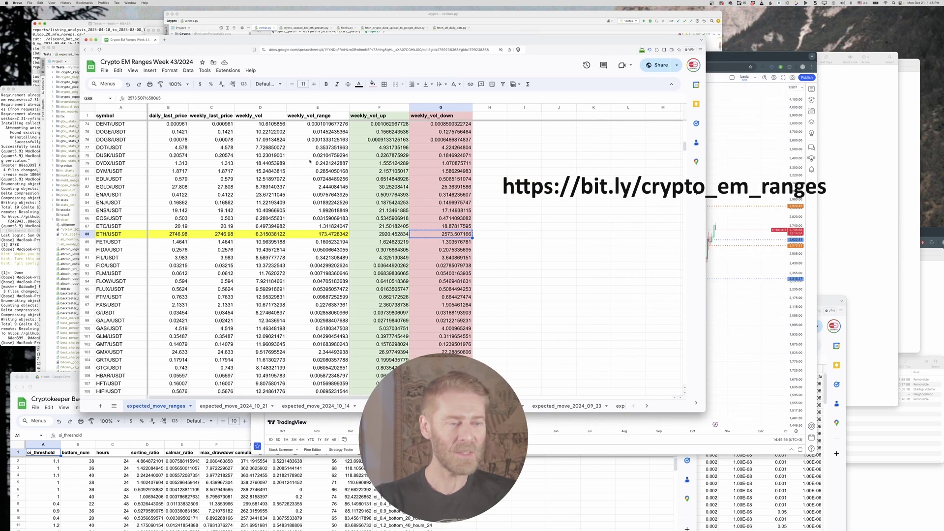
scroll(200, 163, up, 20)
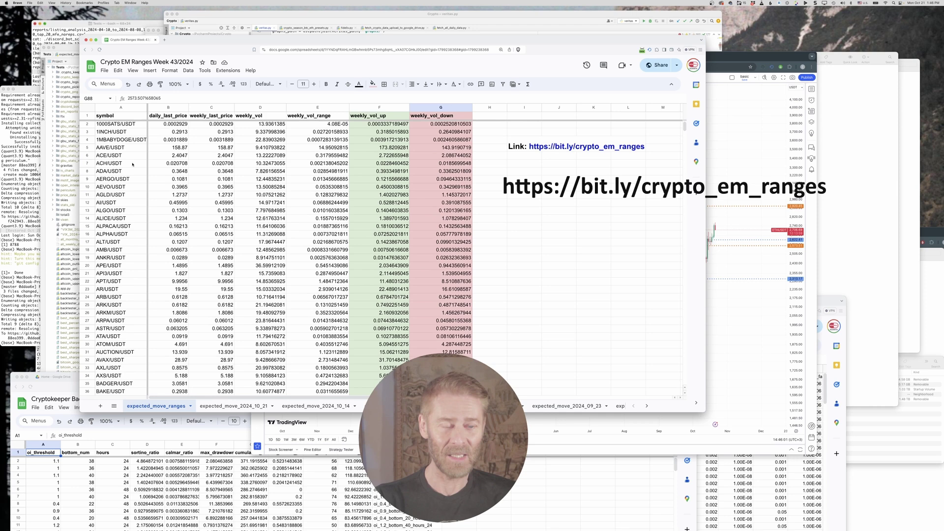
scroll(132, 155, down, 10)
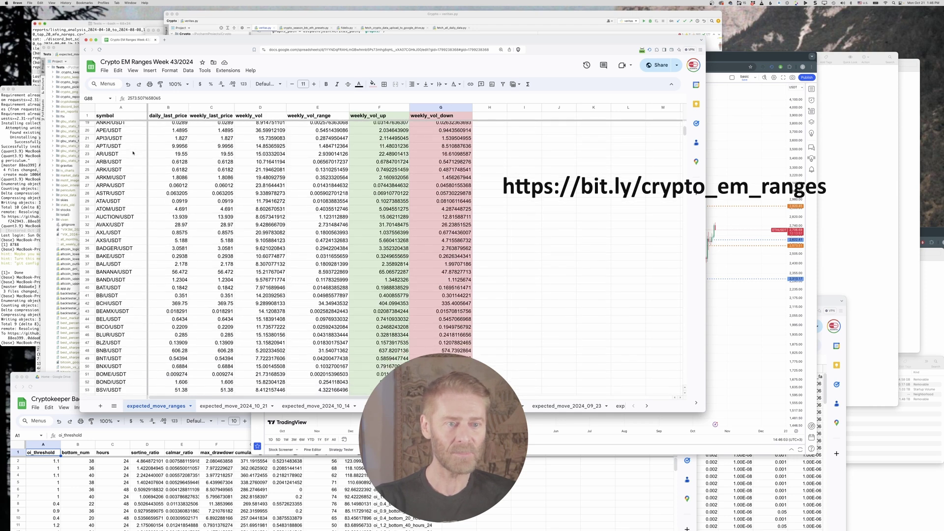
scroll(127, 276, down, 7)
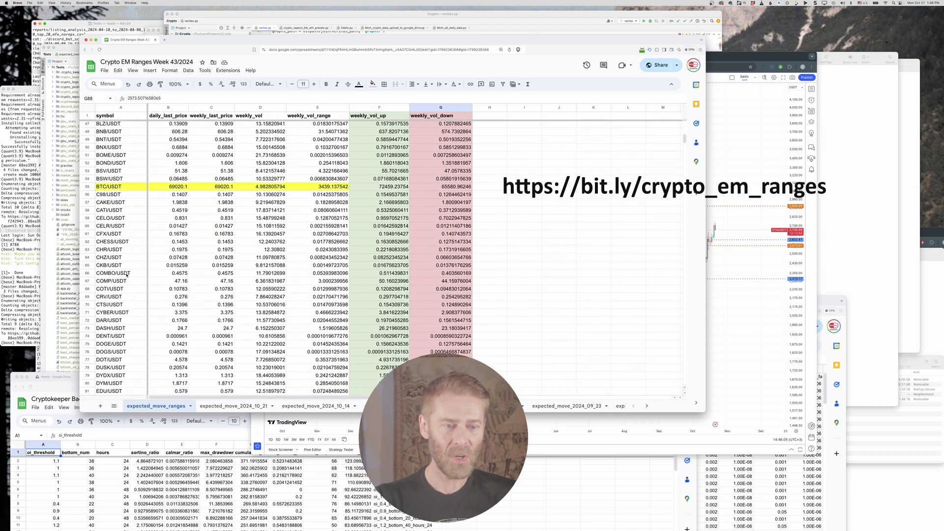
scroll(326, 221, up, 5)
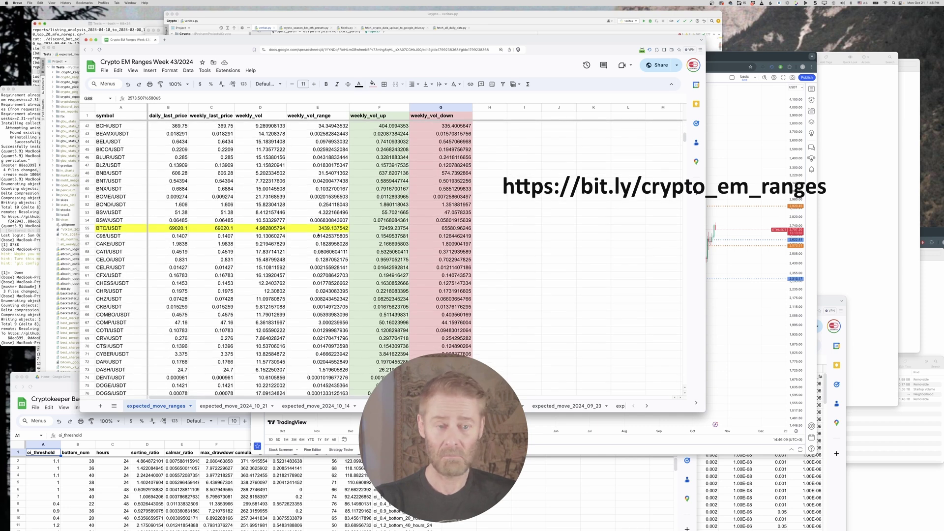
click(383, 230)
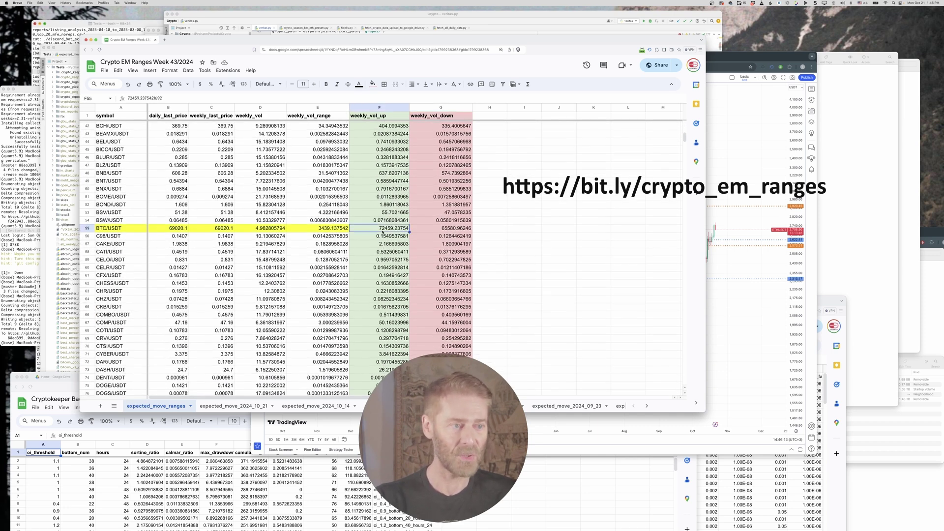
click(456, 230)
key(super+Tab)
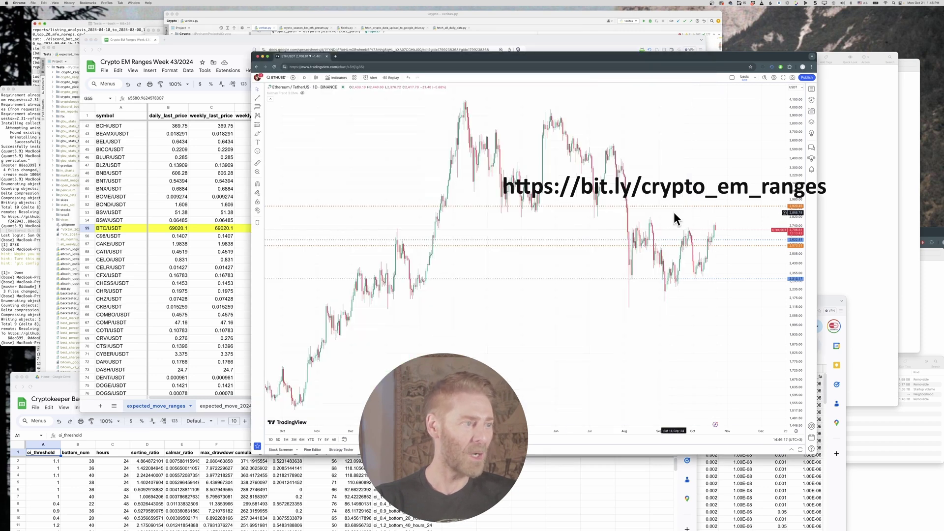
Bring the Crypto EM Ranges Week 43/2024 sheet in front of the Ethereum chart.
click(195, 44)
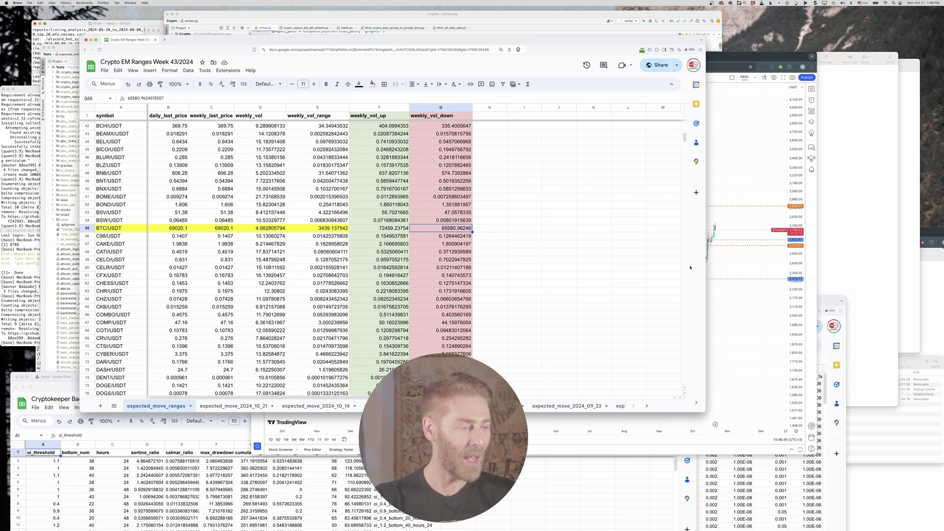
Bring the TradingView Ethereum/TetherUS daily chart back in front of the spreadsheet.
click(750, 300)
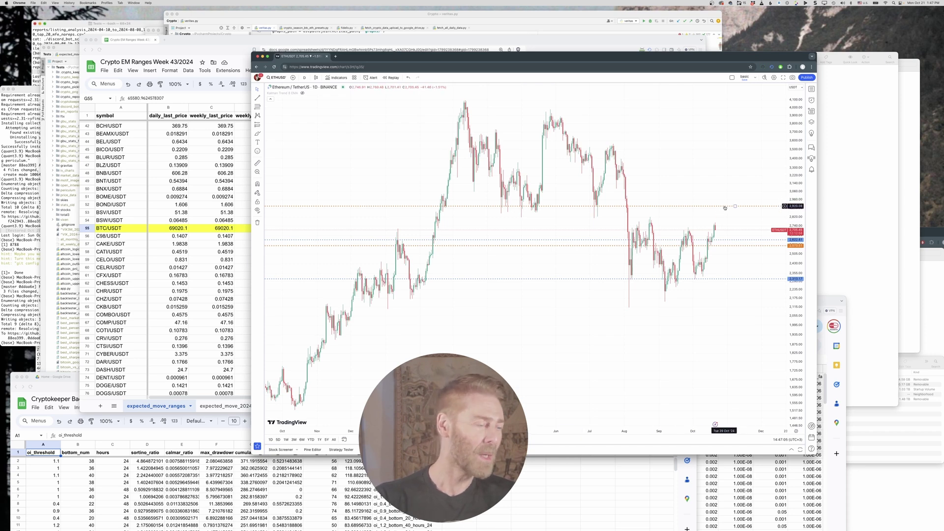
Zoom through the recent months of the ETHUSDT daily chart, then open Symbol Search.
scroll(725, 208, up, 3)
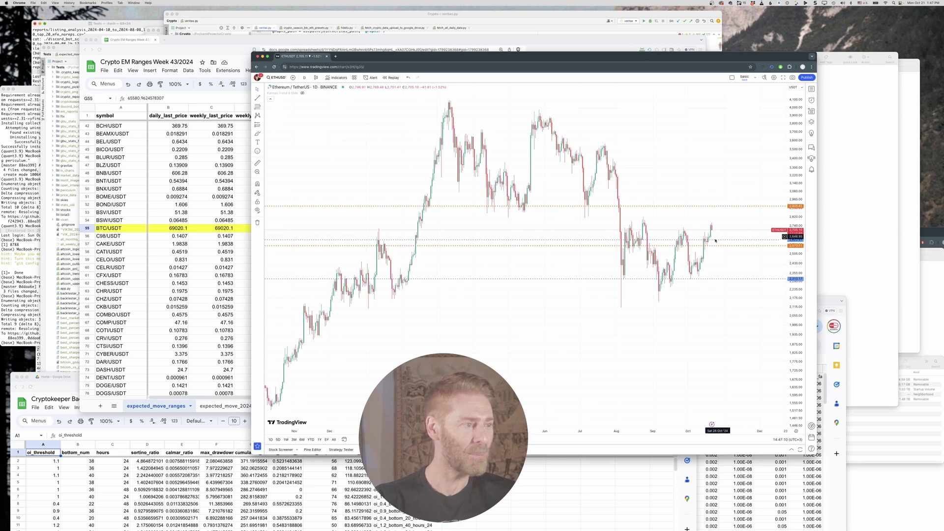
scroll(715, 236, up, 3)
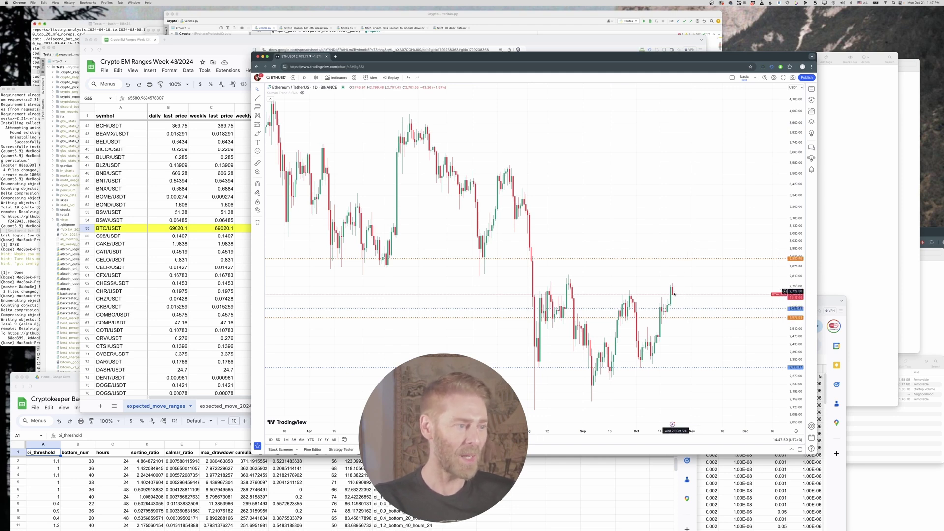
scroll(670, 297, down, 1)
scroll(669, 297, down, 2)
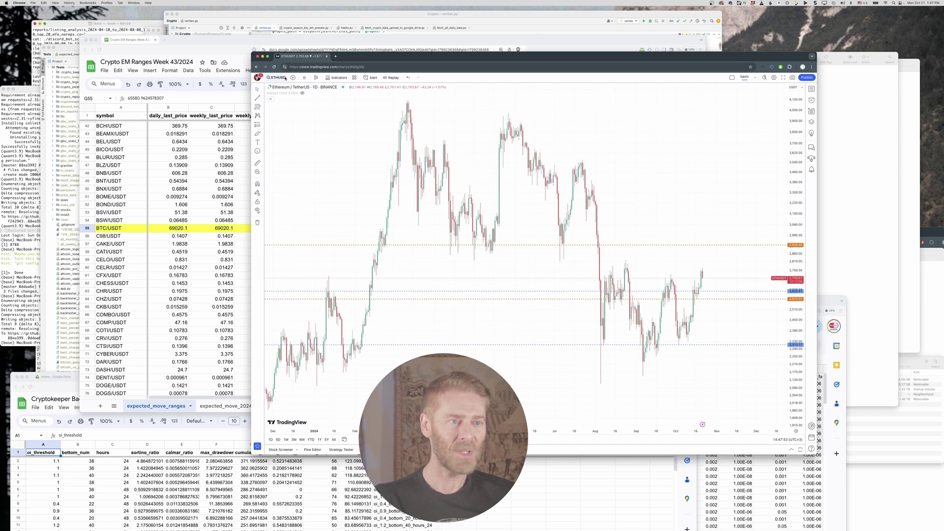
click(285, 78)
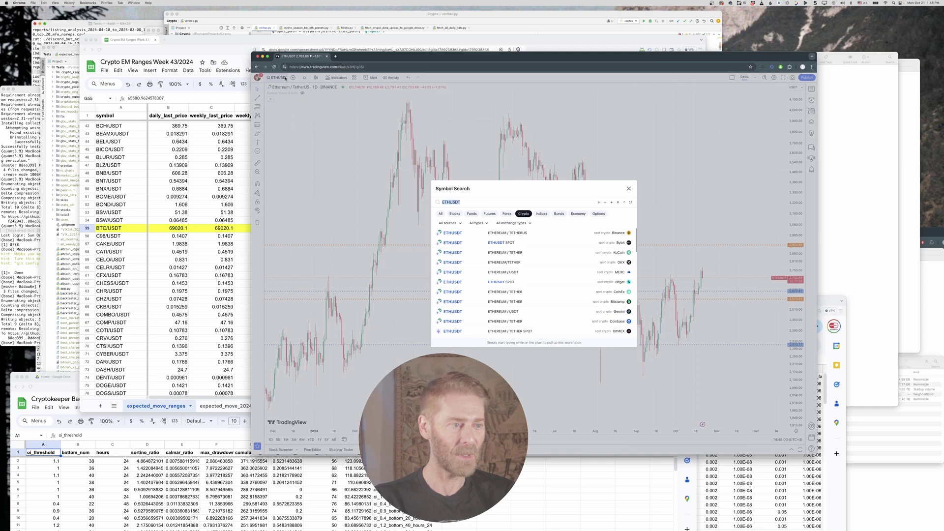
Load the TOTAL3 daily chart, zoom out on its descending channel, and bring the periculum folder forward.
text(TOTAL3)
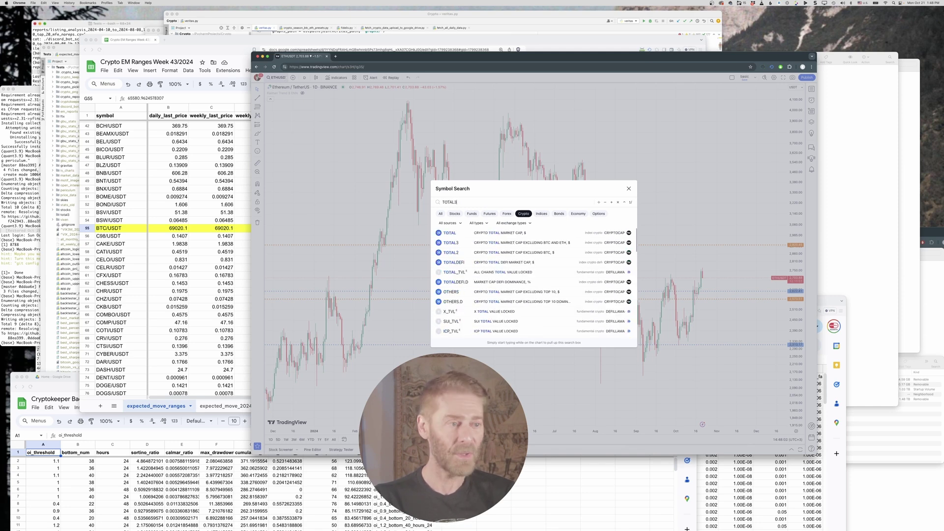
key(Return)
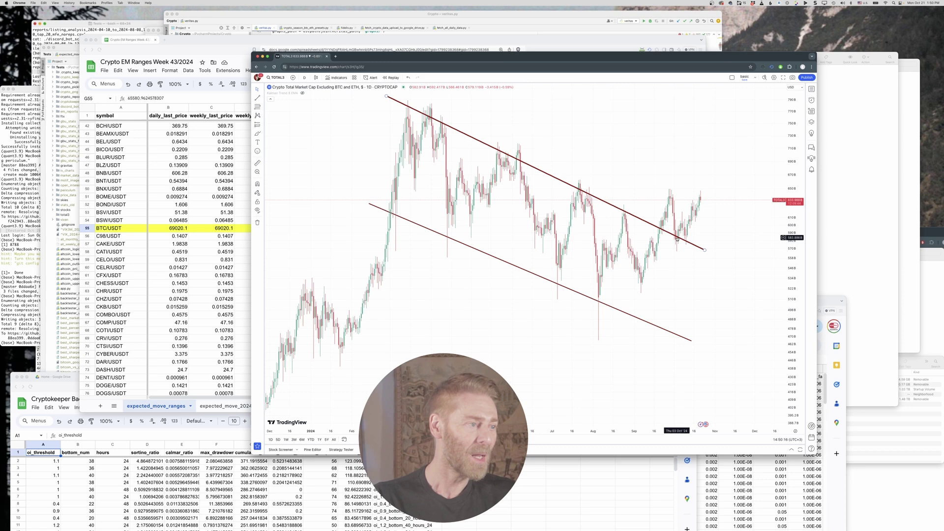
scroll(680, 265, down, 1)
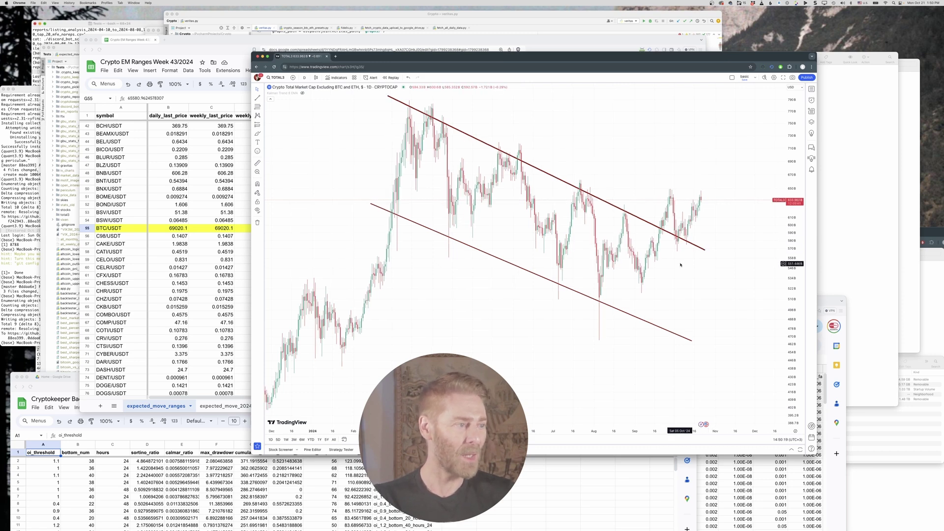
scroll(686, 235, down, 1)
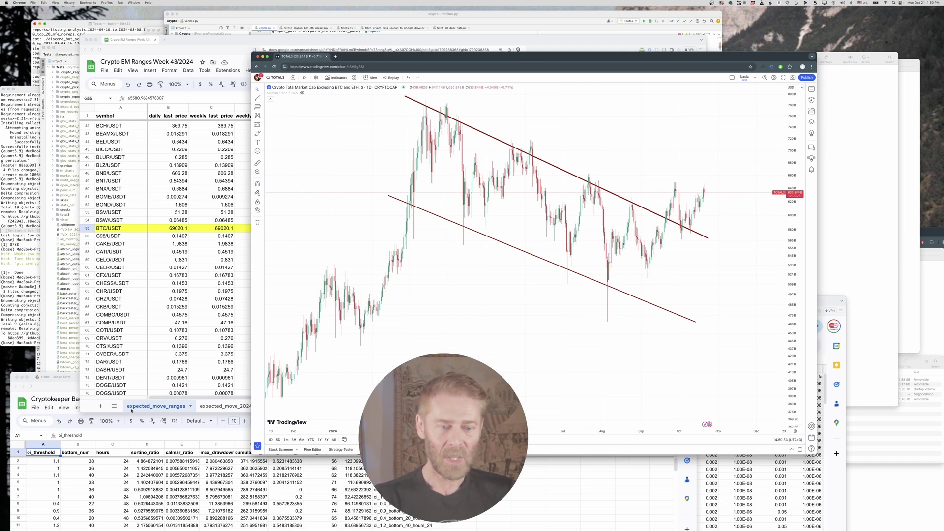
click(848, 222)
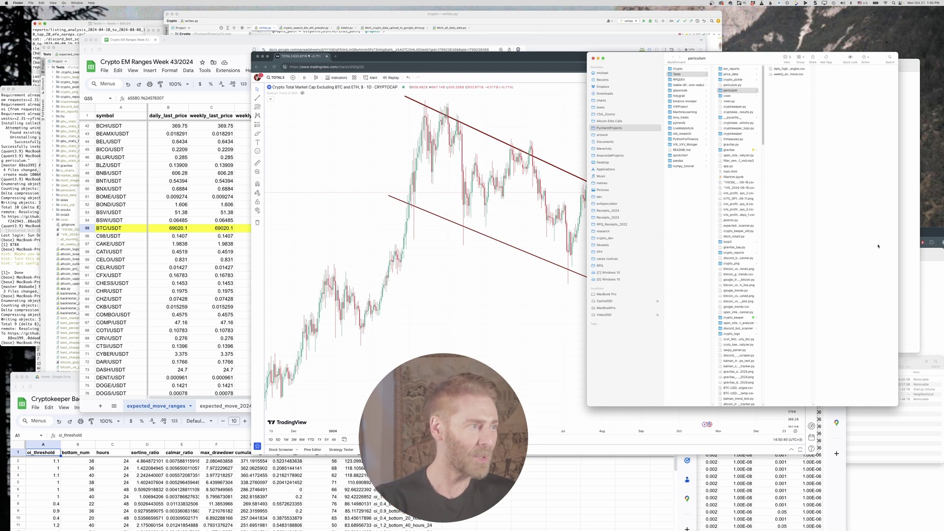
Open the em_reports and vixen folders in new Finder windows.
key(super+n)
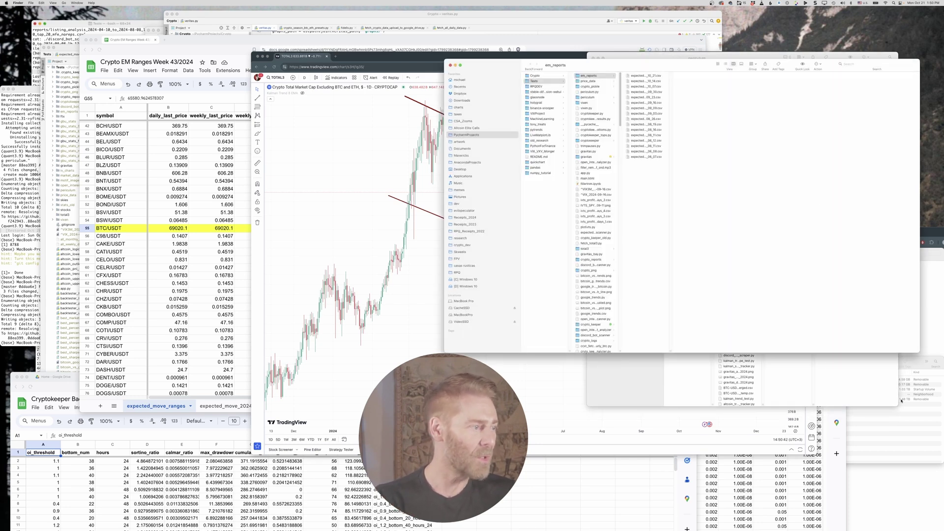
key(super+n)
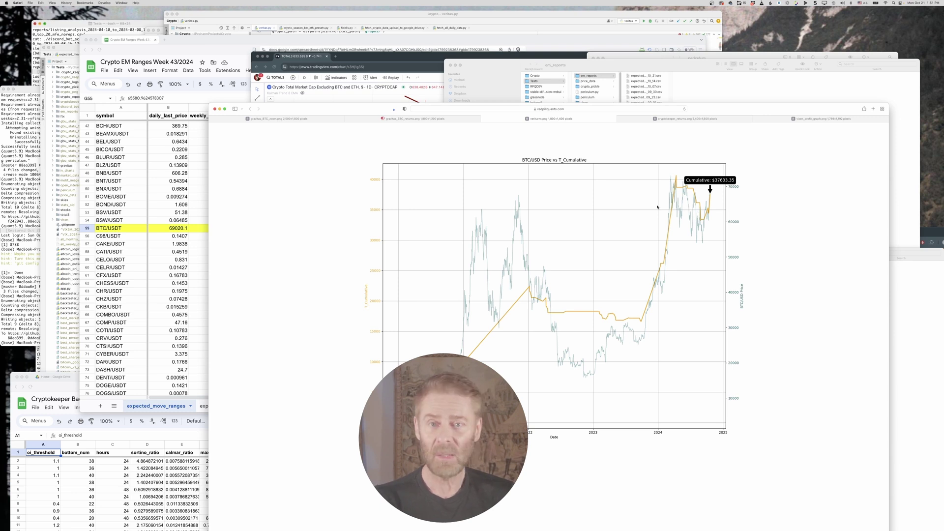
Show the Gravitas cumulative profit chart in Safari, then Quick Look veritas_returns_0.png from Finder.
click(413, 119)
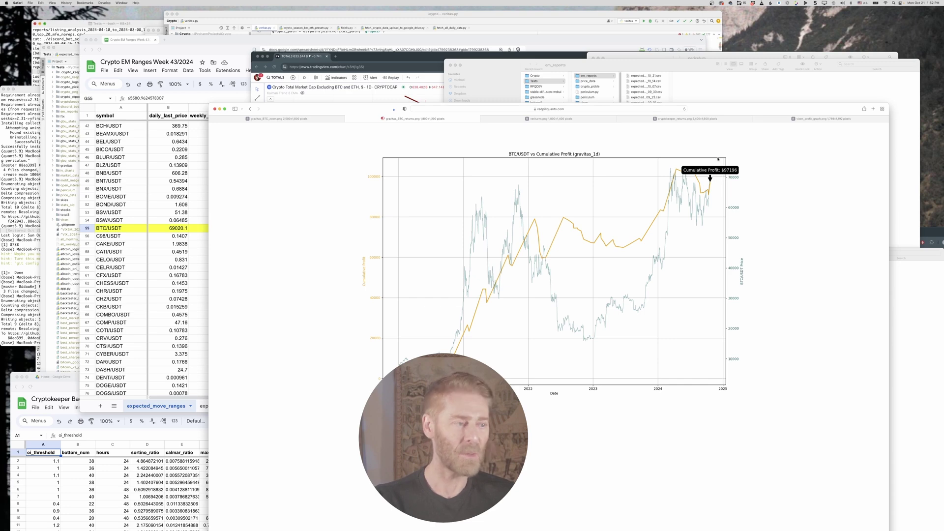
drag(719, 110, 548, 154)
key(space)
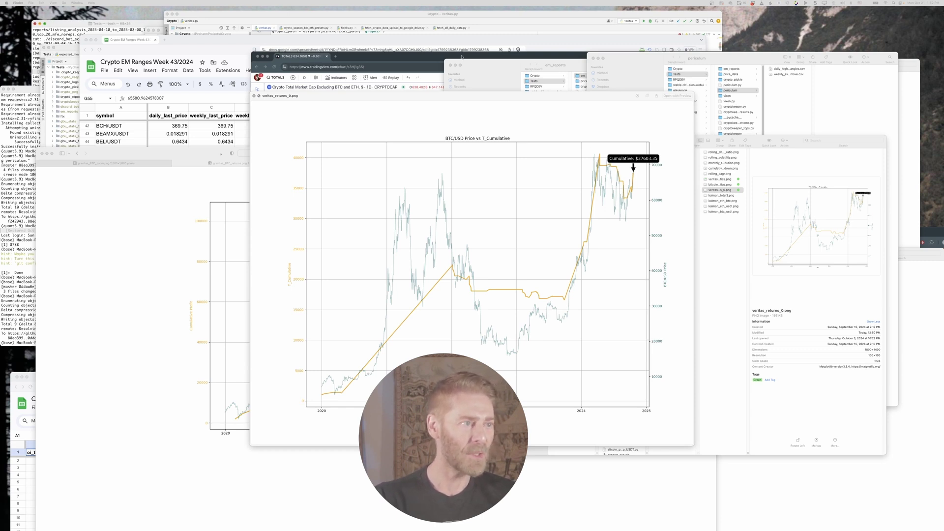
Move the Veritas preview aside and bring forward the Gravitas profit chart to show its full image address.
drag(461, 96, 585, 113)
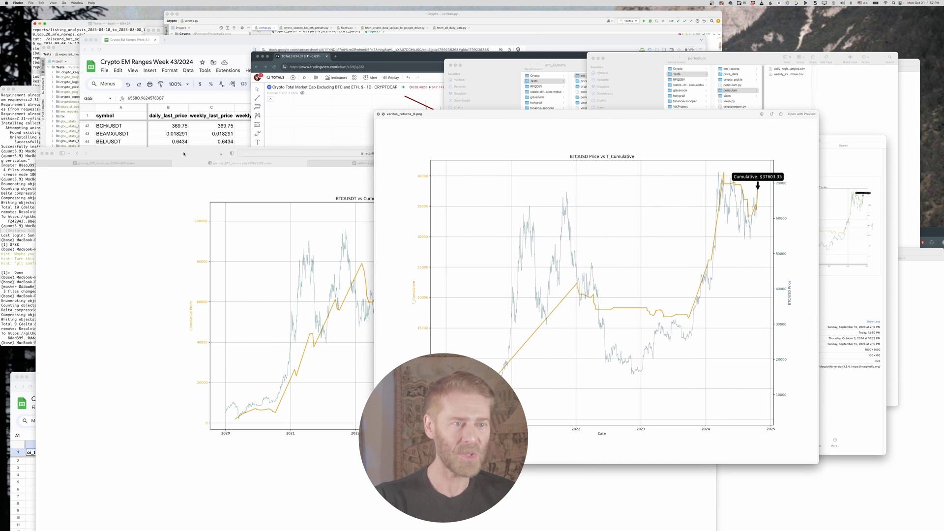
drag(183, 154, 178, 119)
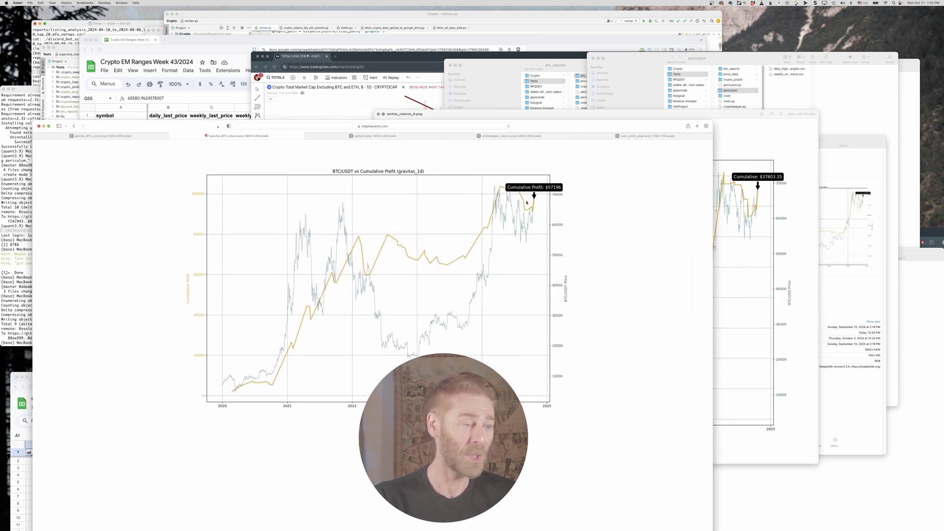
click(407, 123)
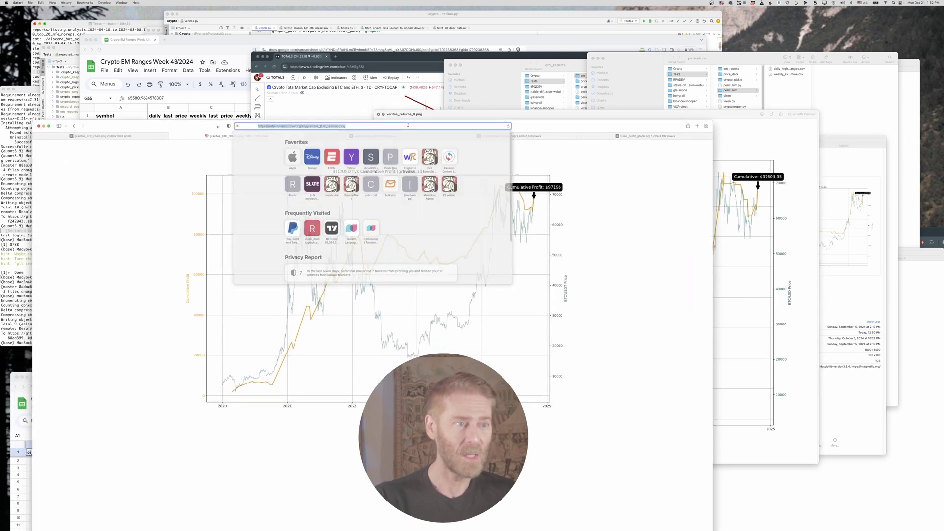
click(332, 127)
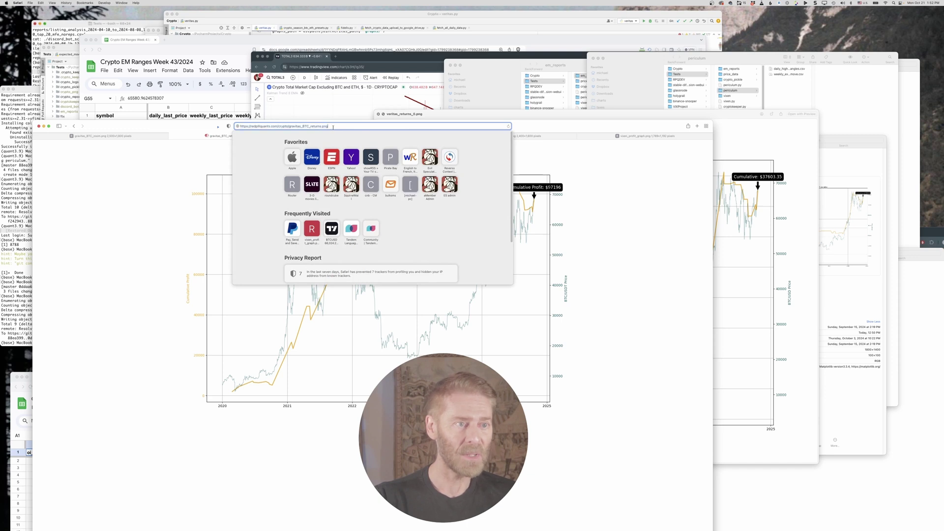
click(589, 231)
Switch to the veriturns.png returns chart, then advance the preview to bitcoin_vs_veritas.png.
click(419, 139)
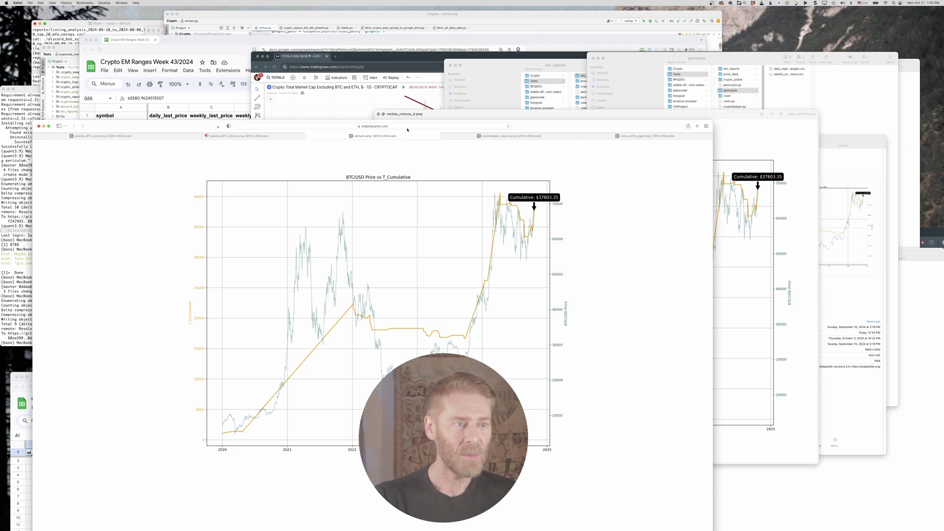
click(361, 127)
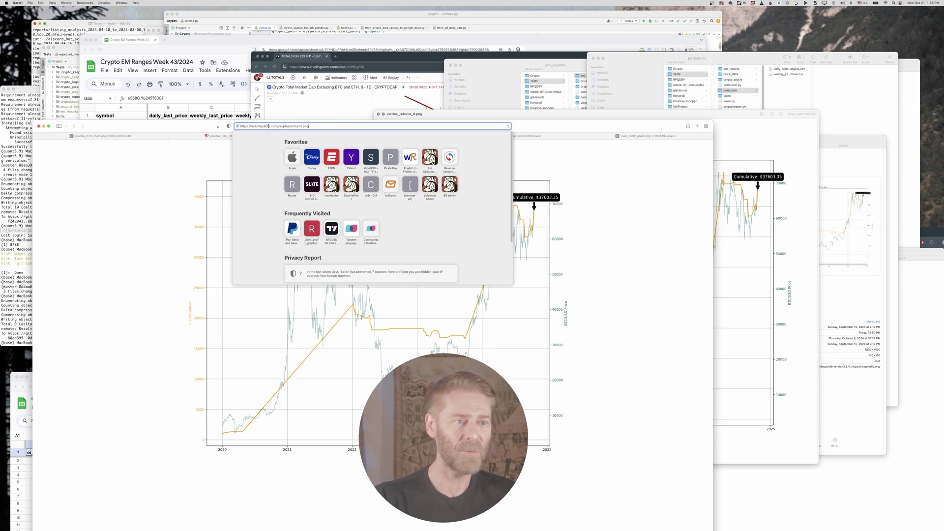
click(602, 196)
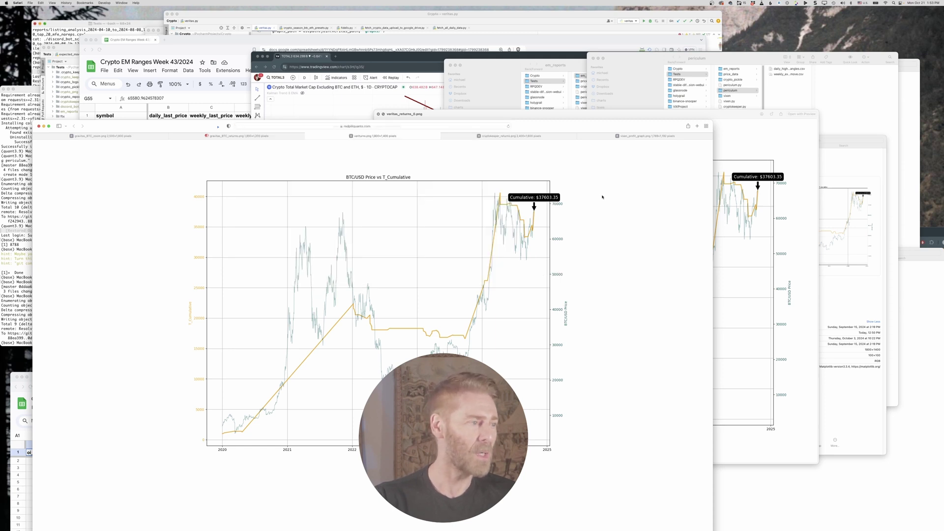
click(736, 125)
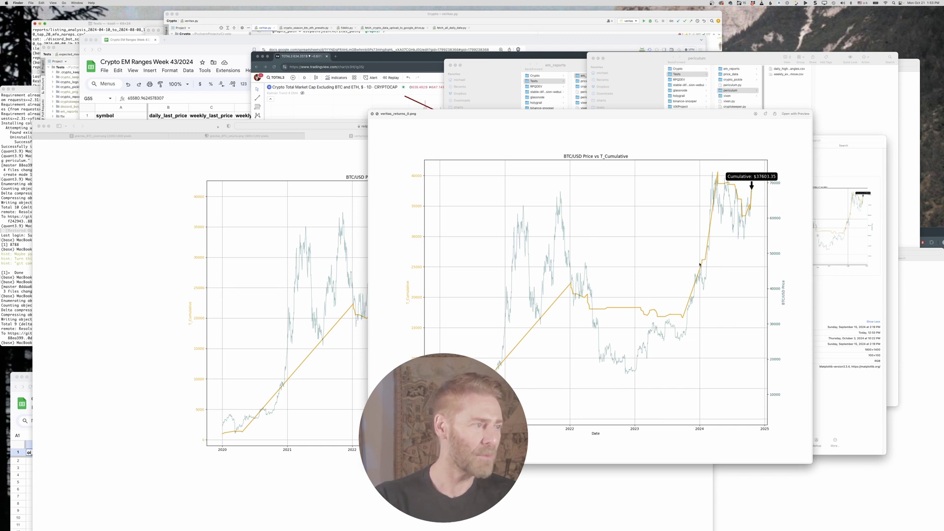
key(Up)
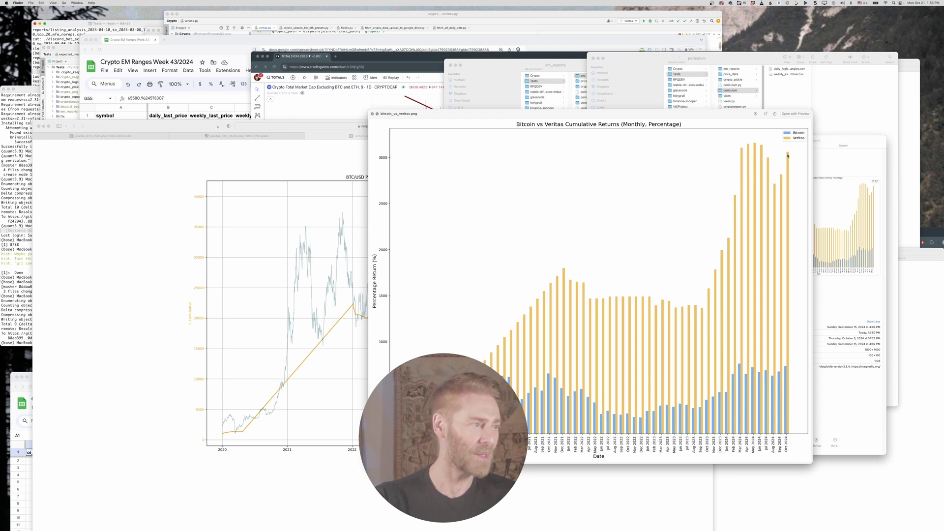
Close the Bitcoin vs Veritas preview and Quick Look veritas_statistics.png with its annual and monthly CAGR bars.
key(space)
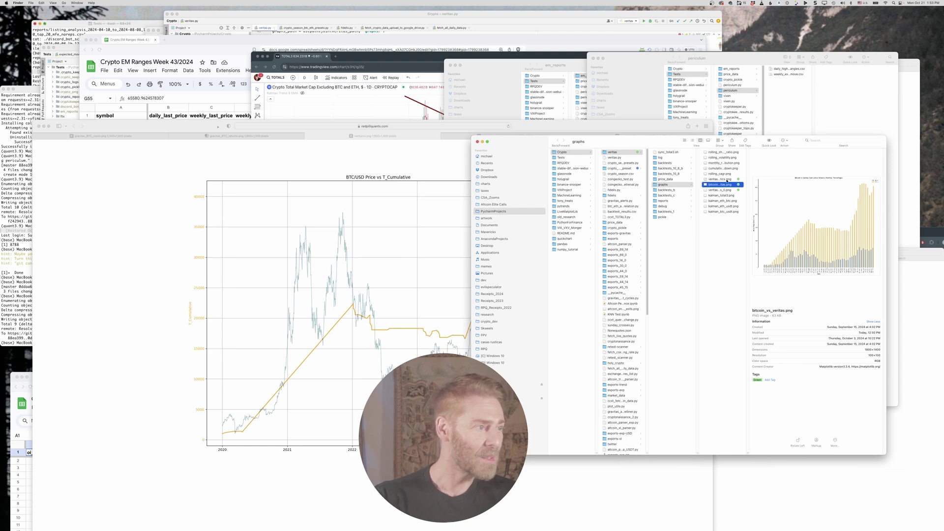
click(723, 179)
key(space)
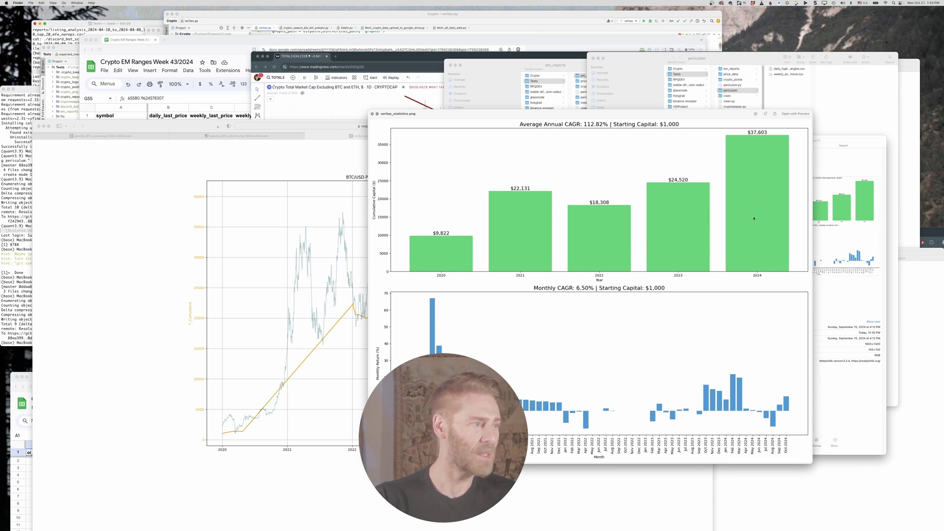
key(space)
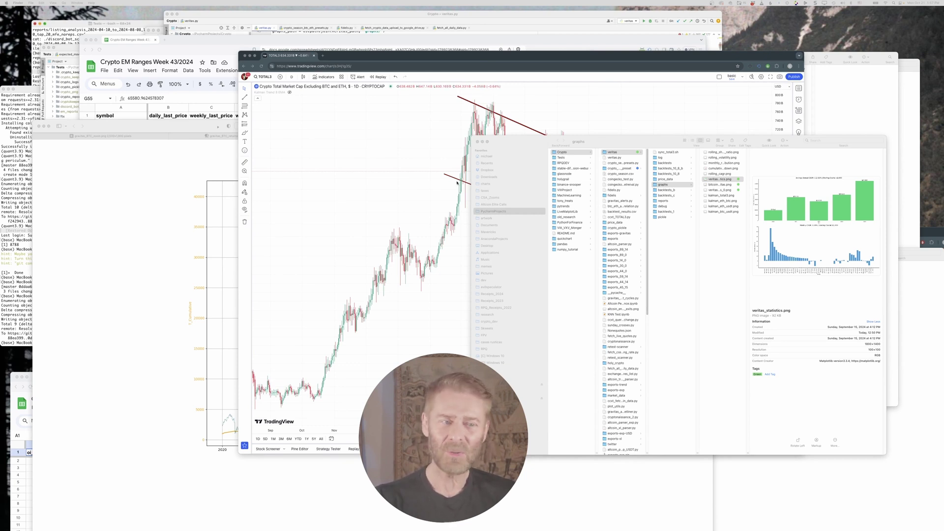
Bring the TradingView TOTAL3 daily chart to the front and zoom it out and back in.
click(405, 174)
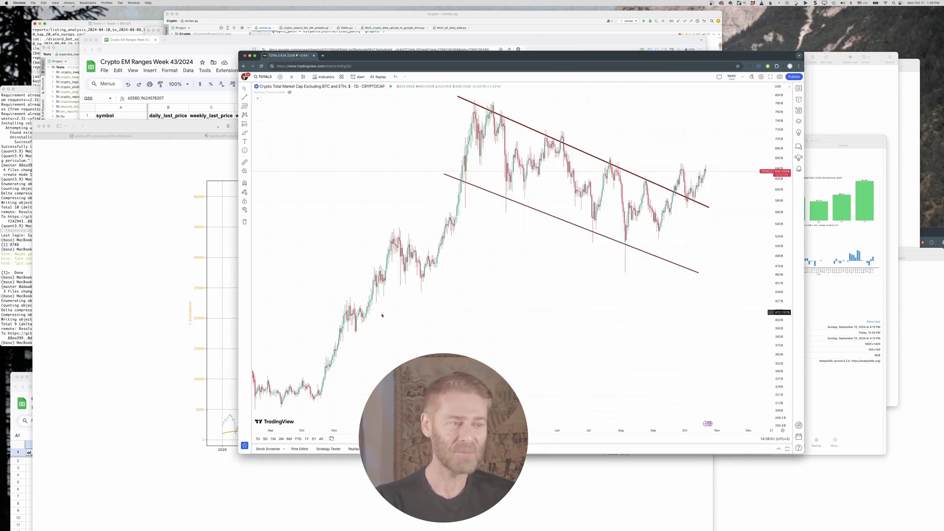
scroll(485, 179, down, 2)
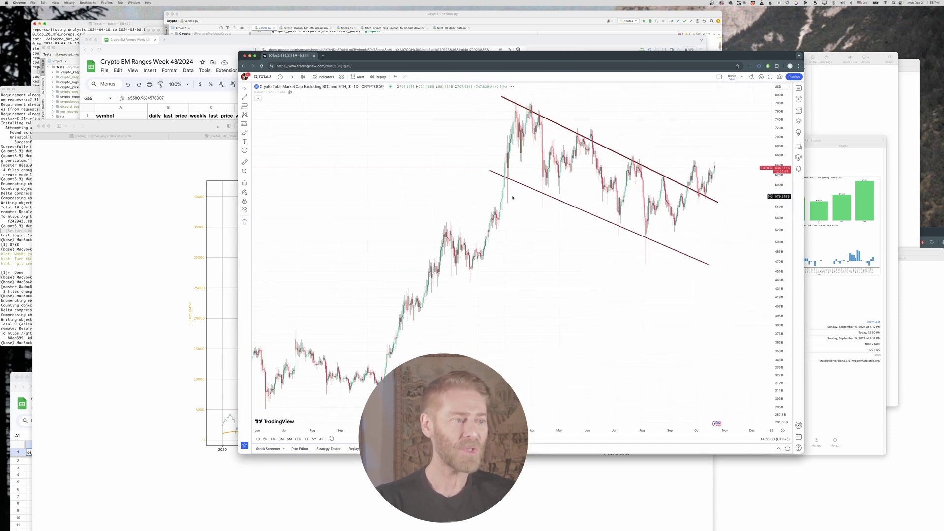
scroll(523, 197, down, 3)
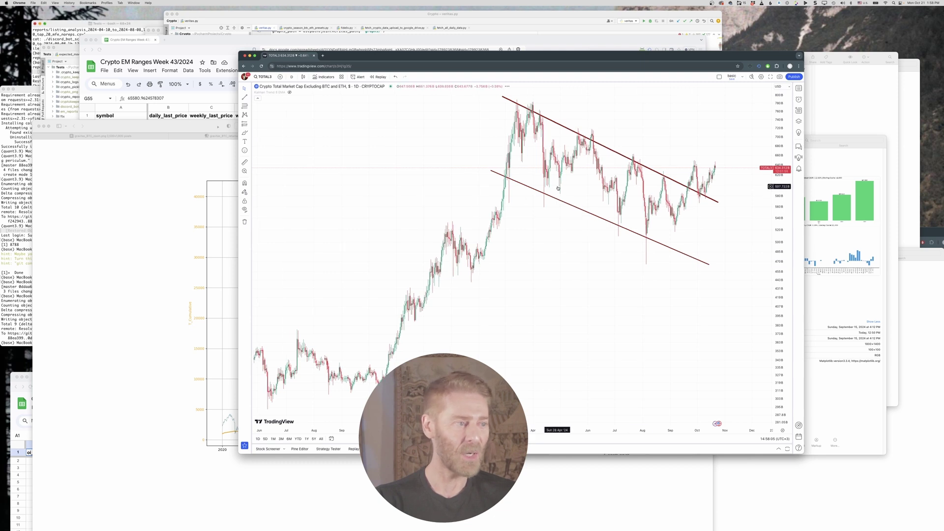
scroll(555, 229, up, 2)
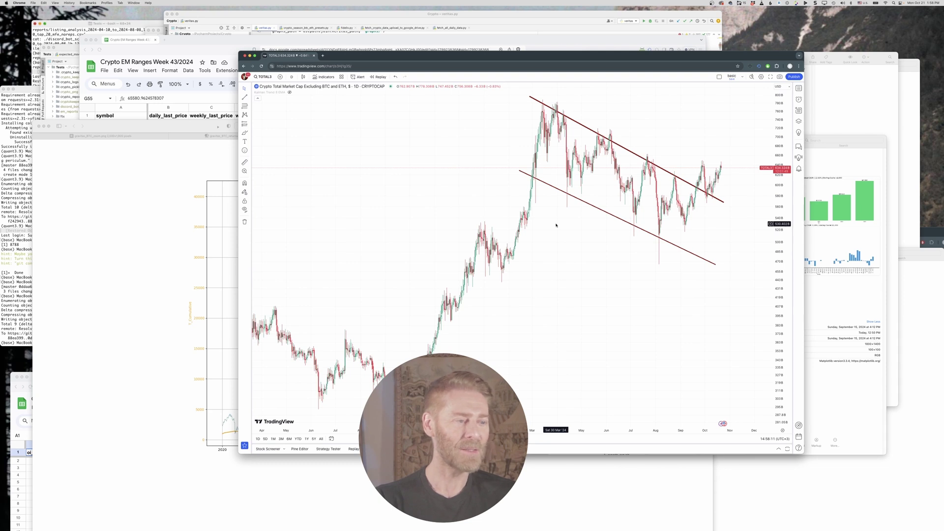
scroll(556, 226, down, 2)
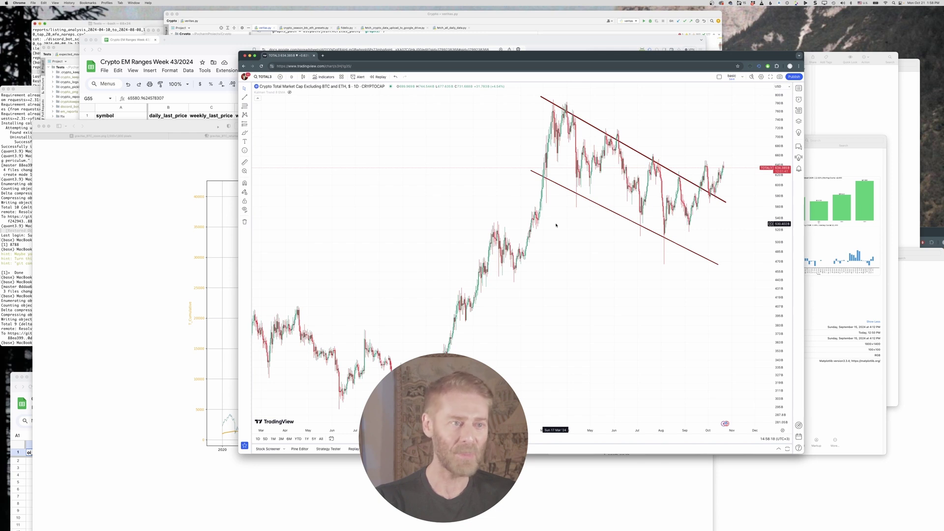
Switch to Safari's veriturns.png BTC/USD Price vs T_Cumulative chart with Cmd+Tab.
key(super+Tab)
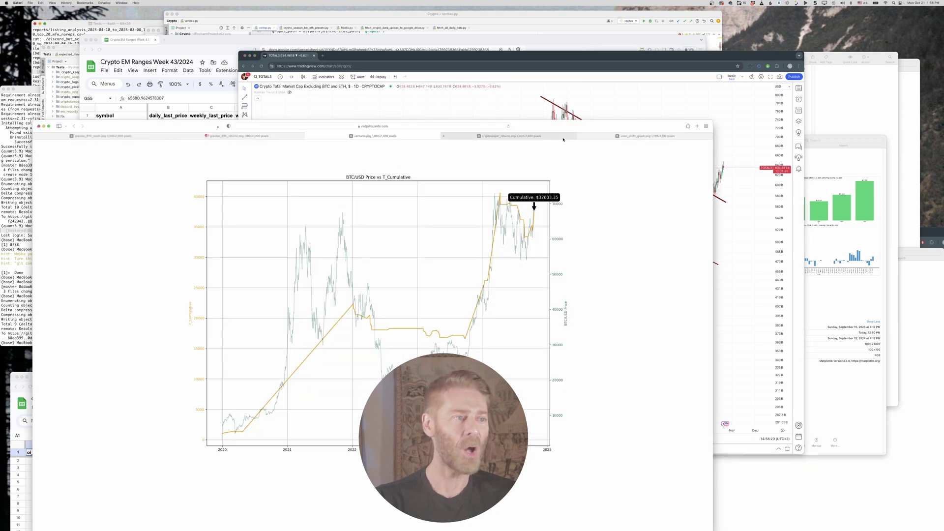